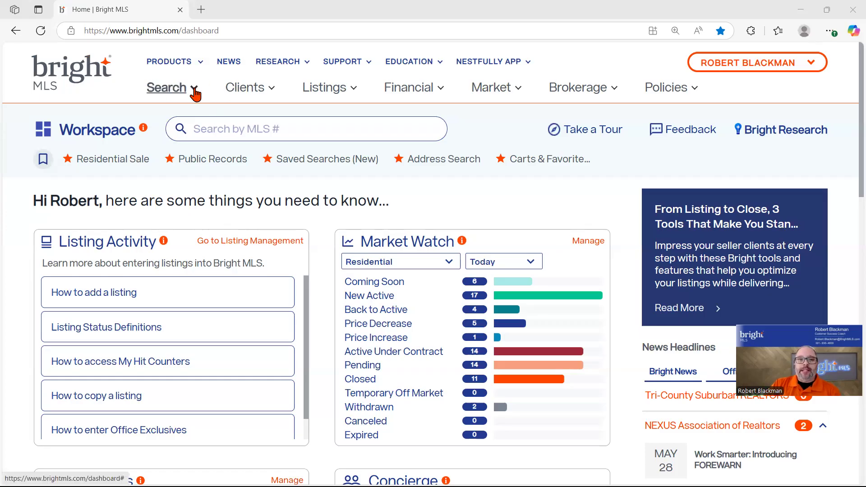
click(445, 163)
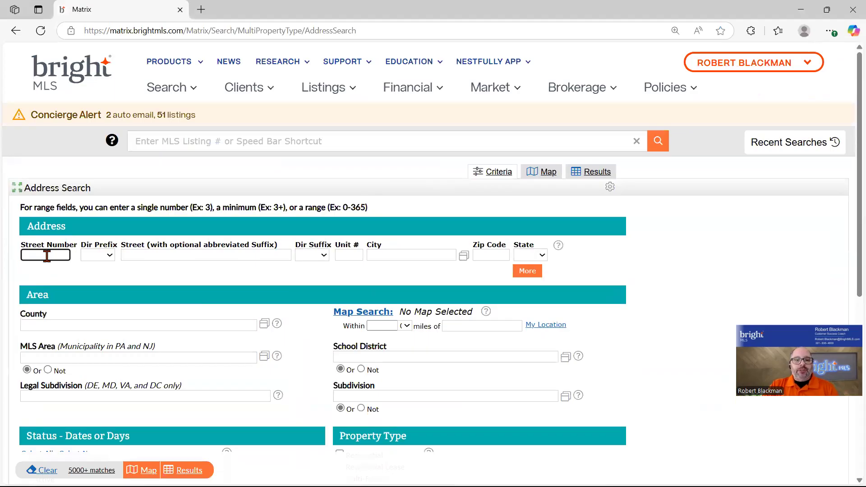
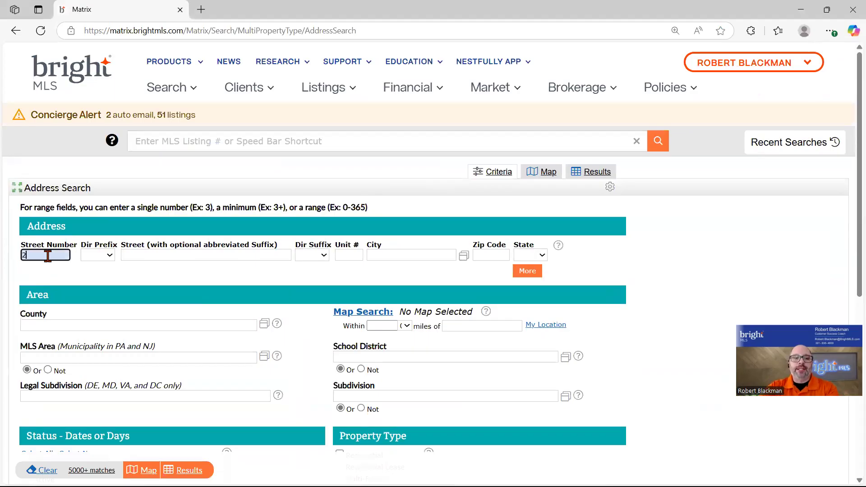
key(Tab)
key(Tab)
key(Tab)
key(Tab)
key(Tab)
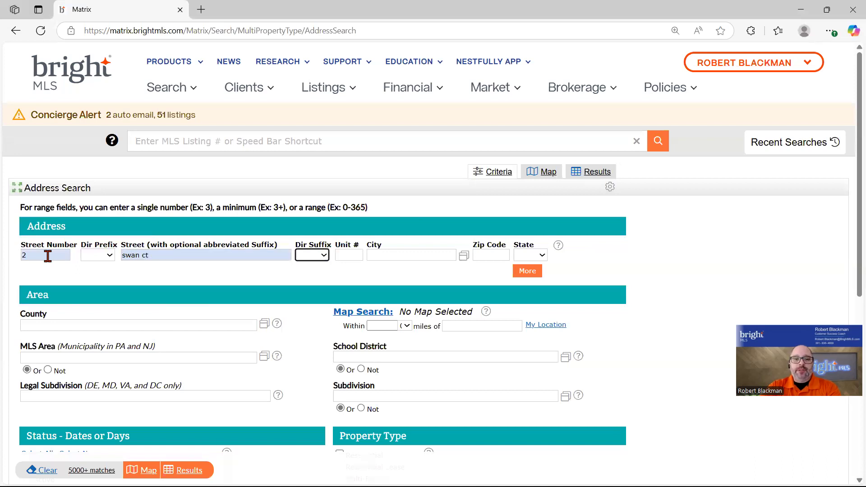
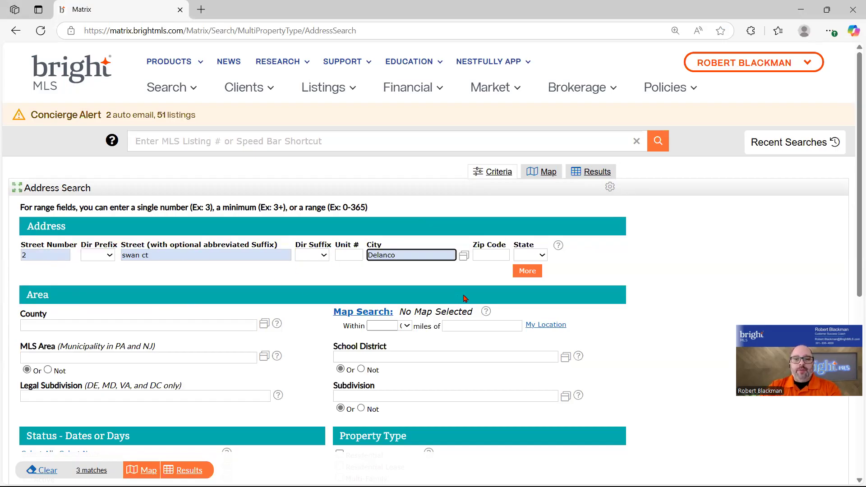
click(527, 273)
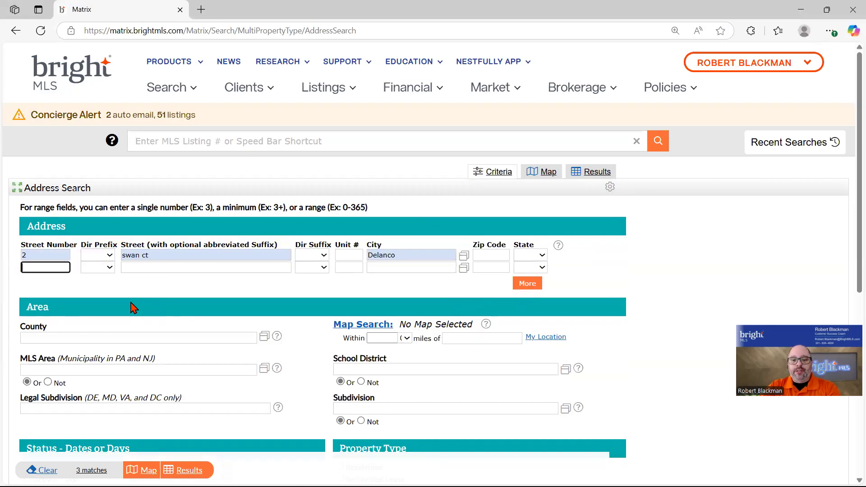
key(Tab)
key(Tab)
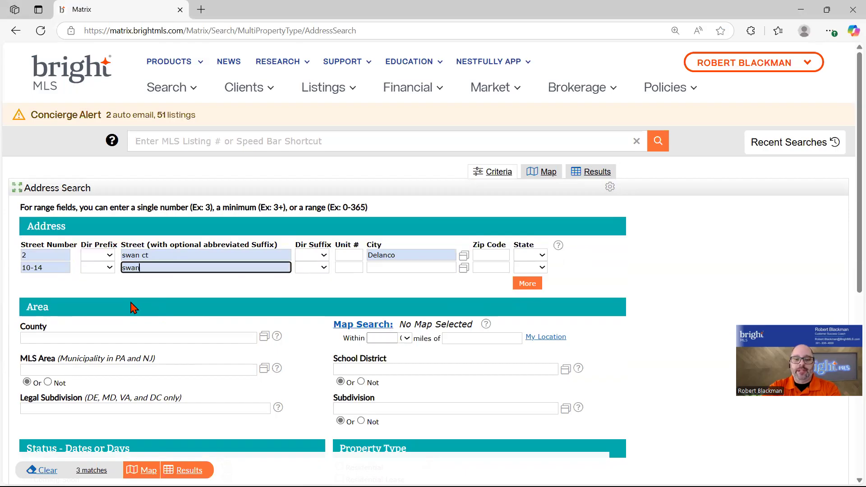
key(Tab)
key(Tab)
key(Tab)
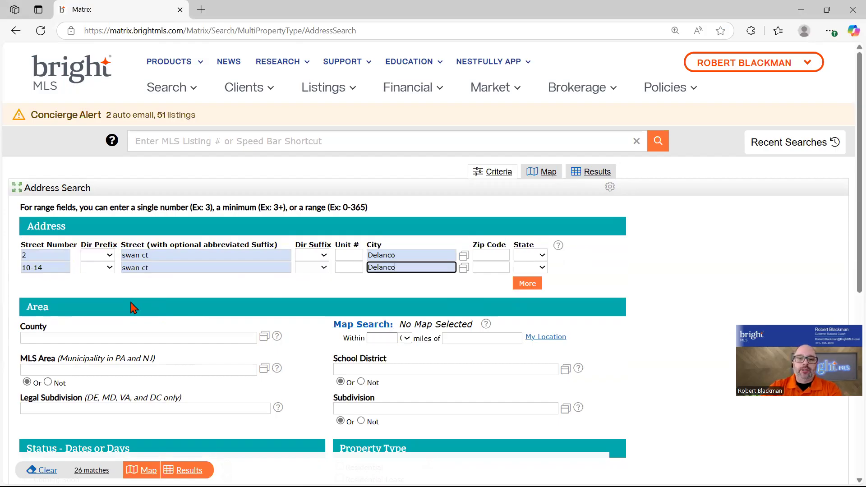
click(527, 284)
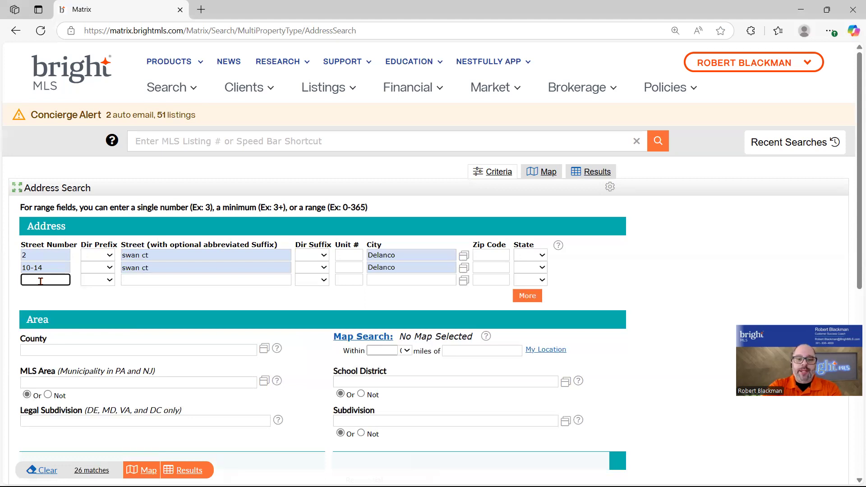
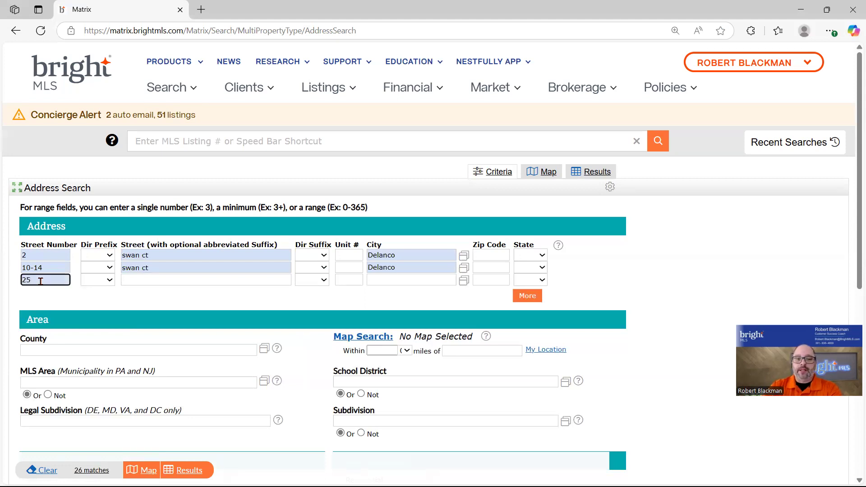
key(Tab)
key(Tab)
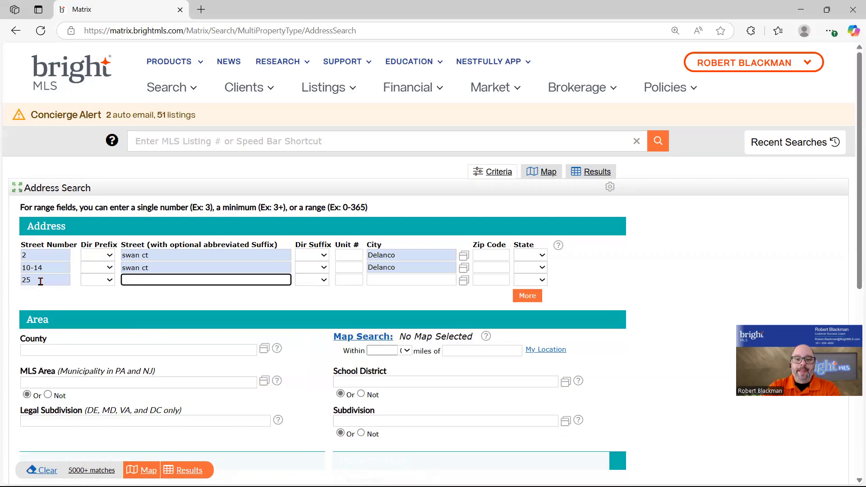
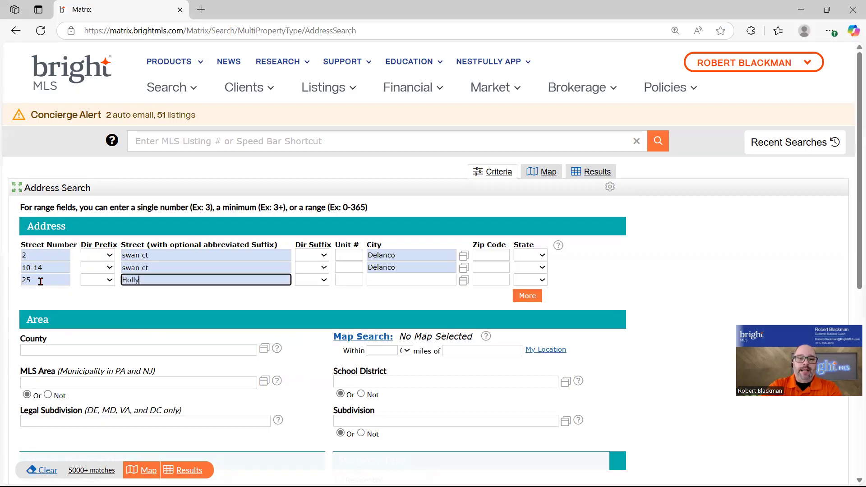
key(Tab)
key(Tab)
key(Tab)
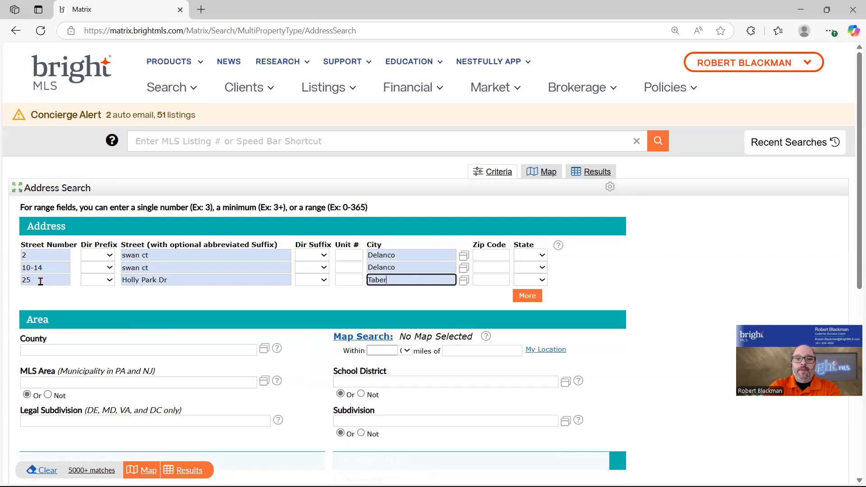
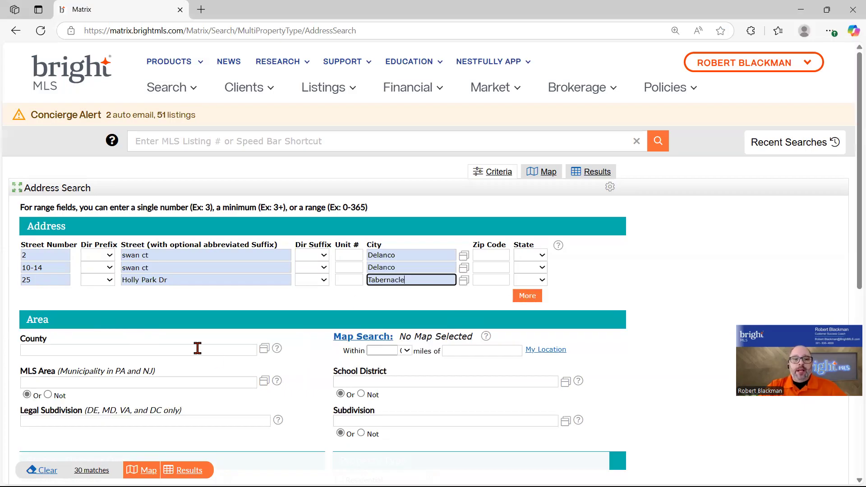
Filter to Coming Soon, Active, Active Under Contract, Temporary Off Market and Pending, then show results
scroll(205, 351, down, 4)
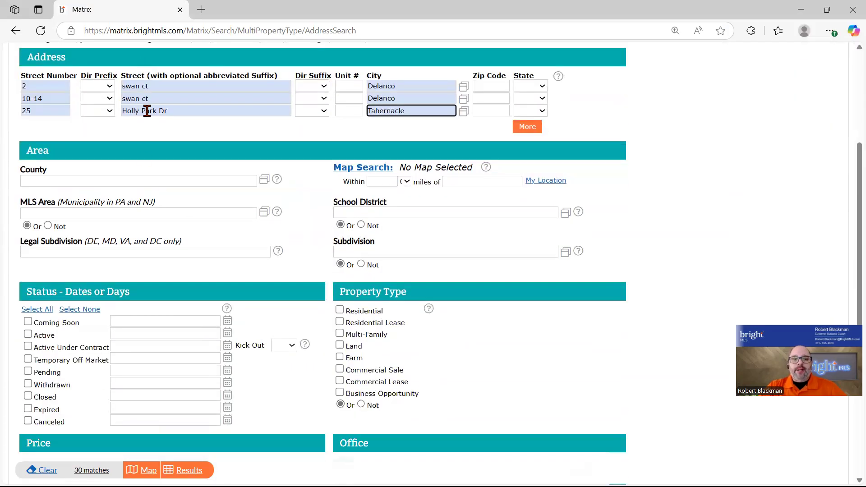
click(28, 321)
click(28, 334)
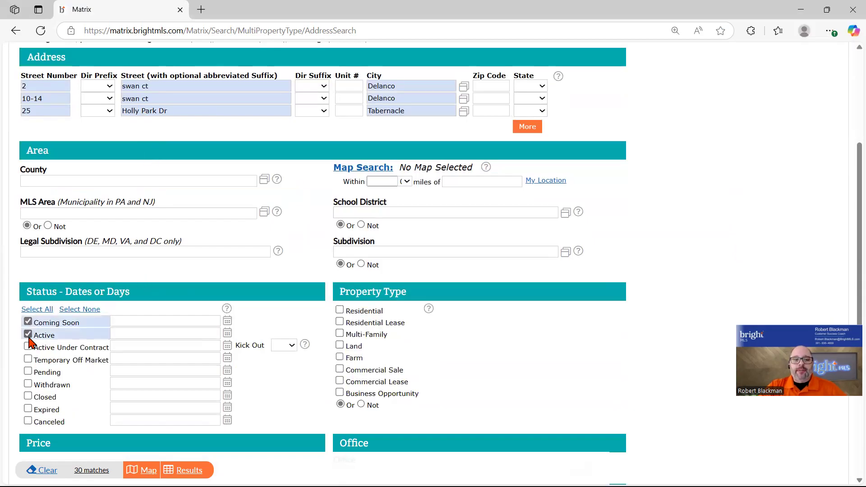
click(28, 347)
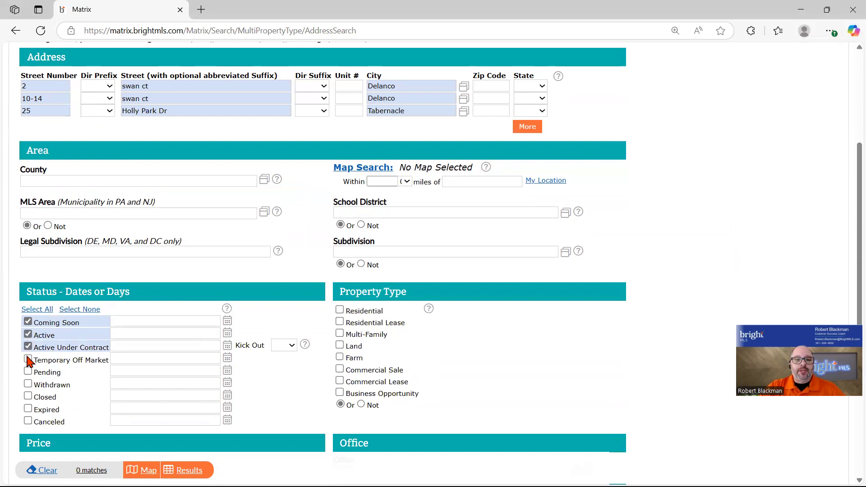
click(28, 359)
click(28, 372)
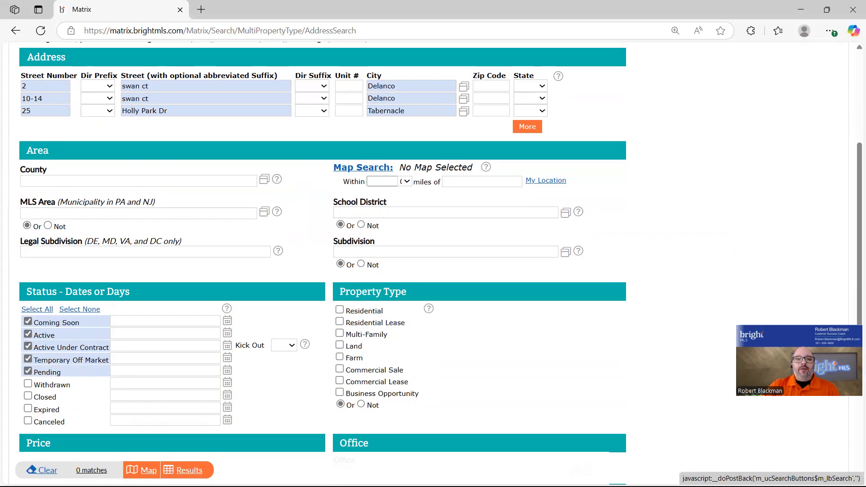
click(190, 470)
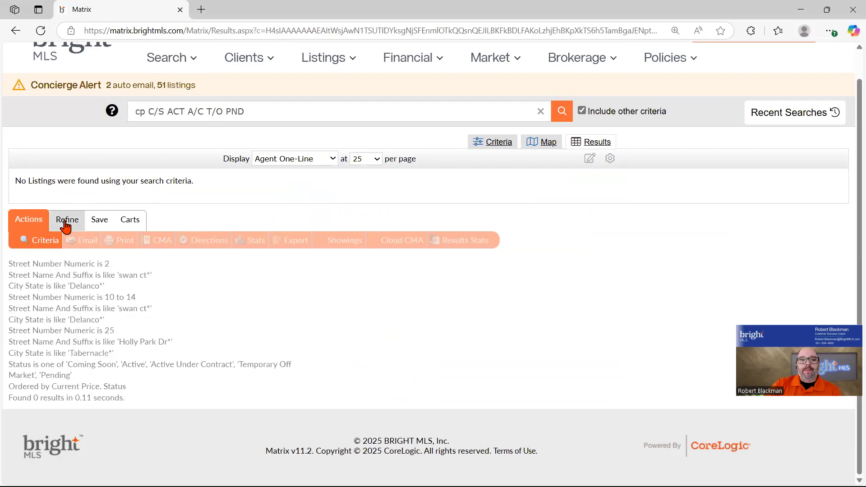
From the results' Save options, start a new Auto Email for this address search
click(100, 221)
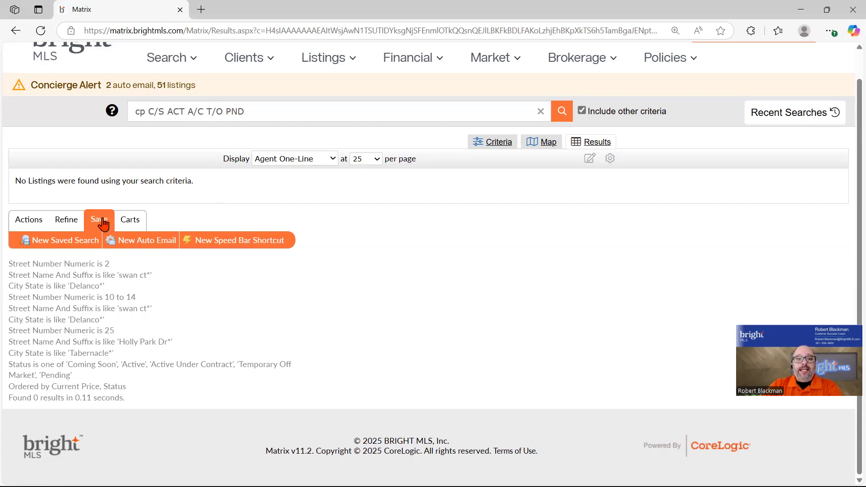
click(140, 241)
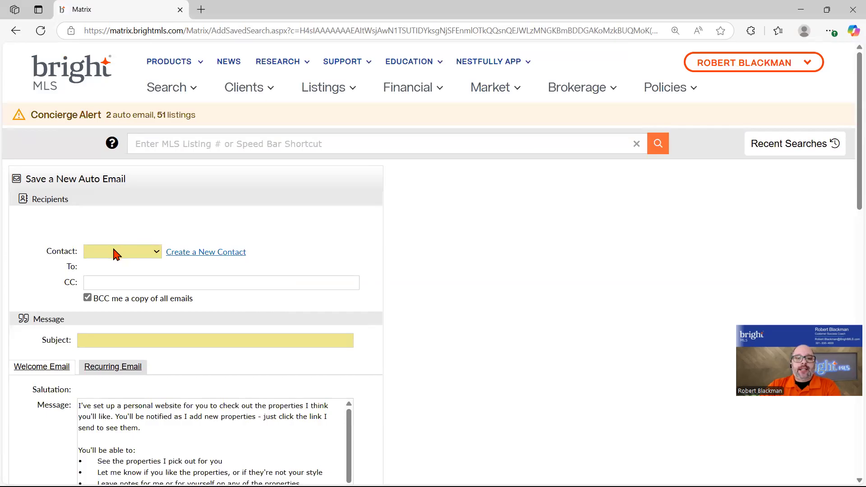
click(202, 255)
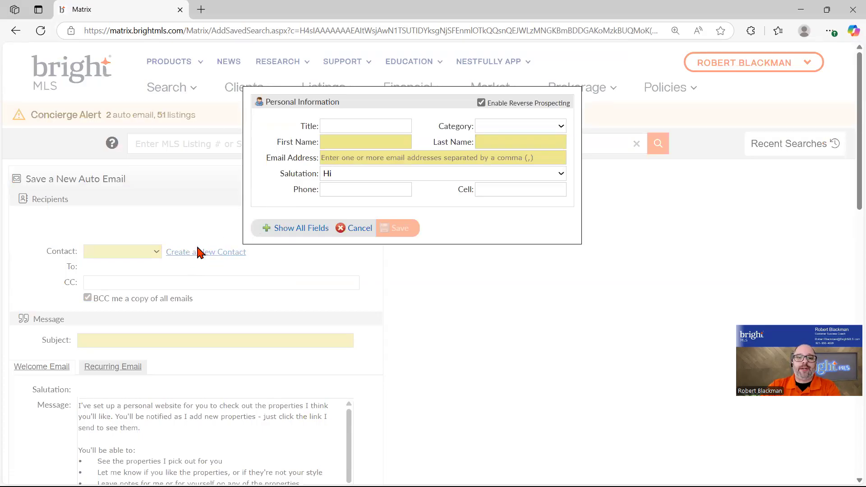
click(361, 144)
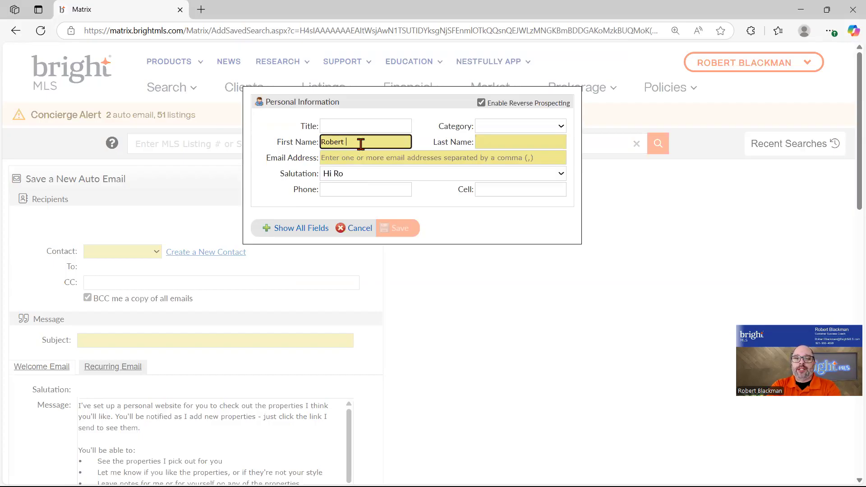
key(Tab)
text(Blackma)
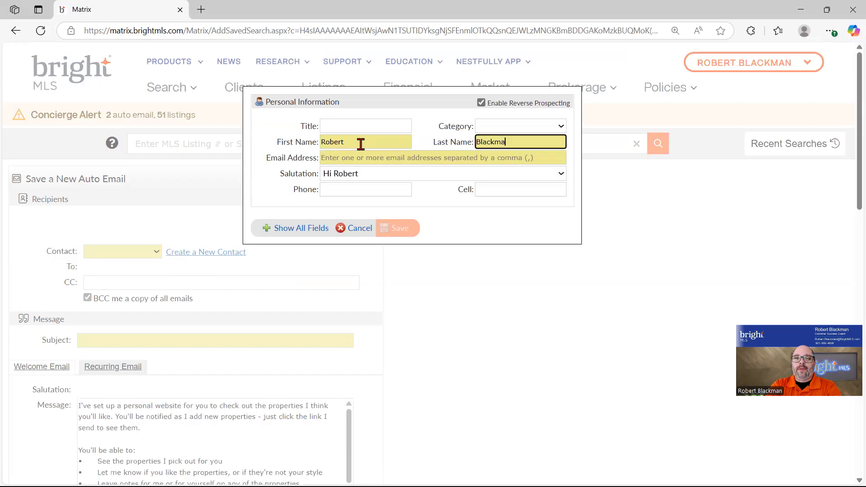
text(n)
key(Tab)
text(r)
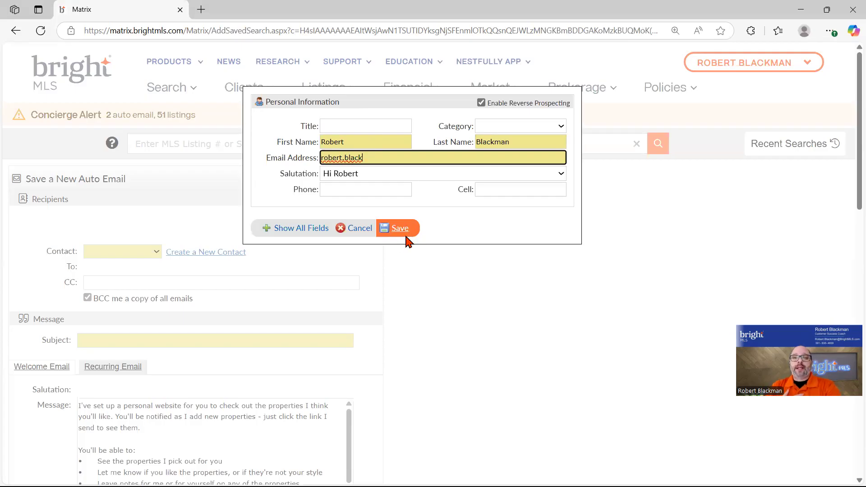
click(362, 232)
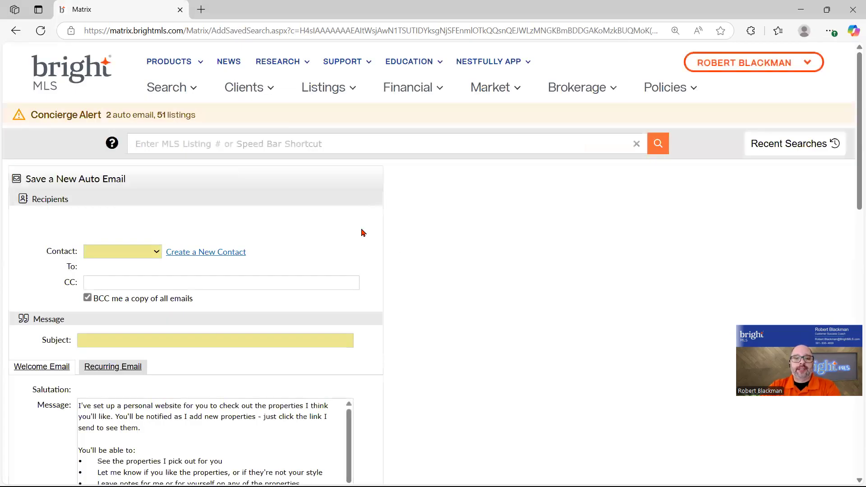
Pick the recipient contact for the auto email from the full contact list
click(156, 257)
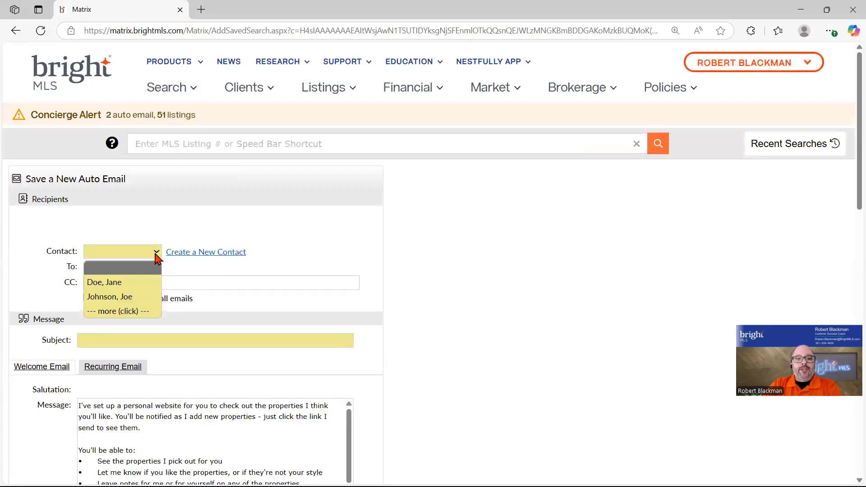
click(125, 311)
click(168, 253)
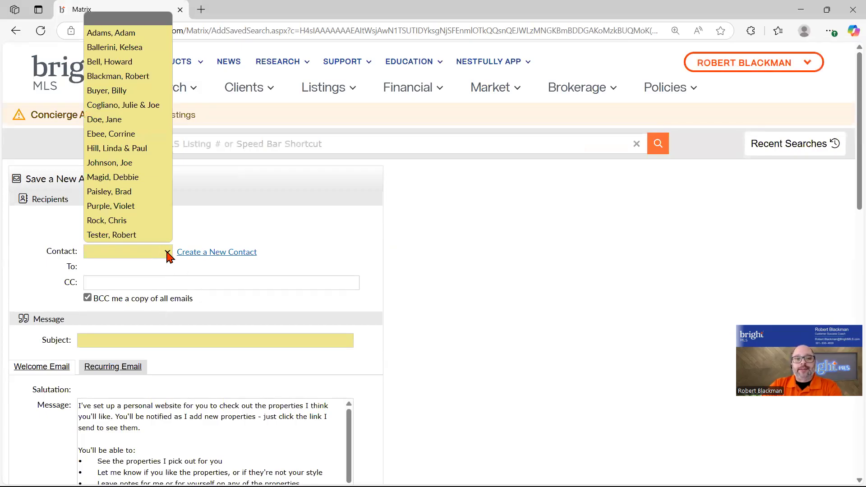
click(130, 77)
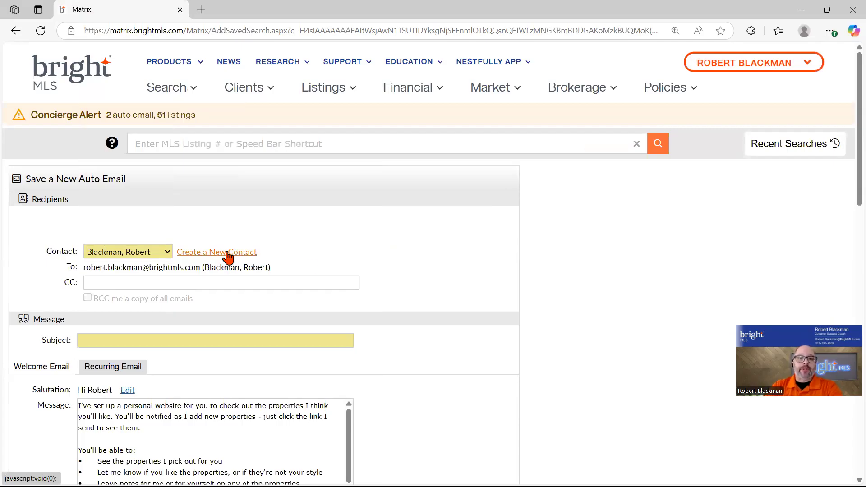
Give the auto email the subject 'Watchlist', schedule it ASAP, and save it
scroll(381, 284, down, 3)
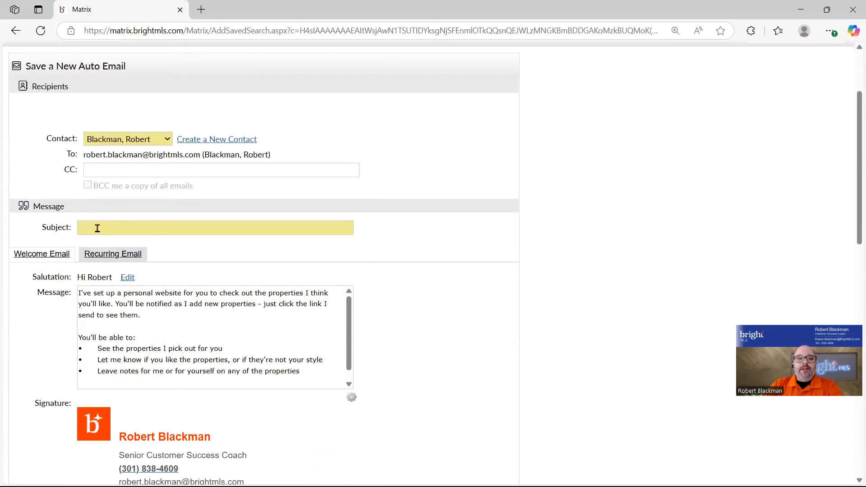
click(97, 228)
text(Wat)
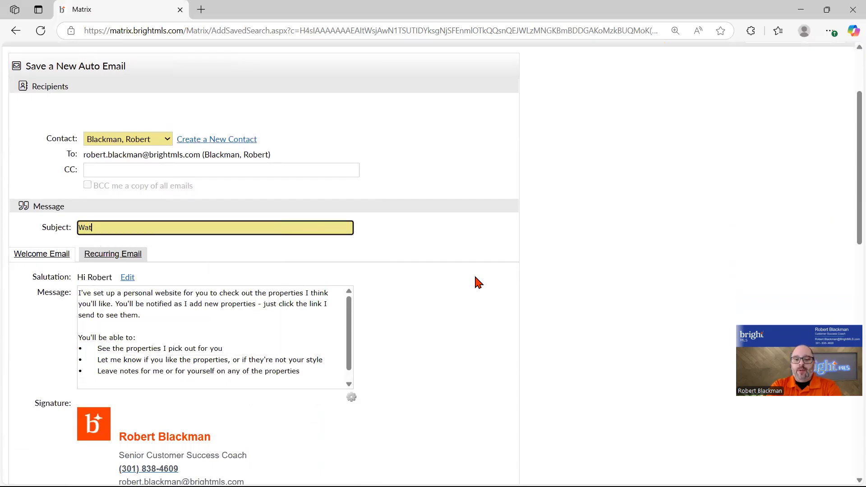
text(chlist)
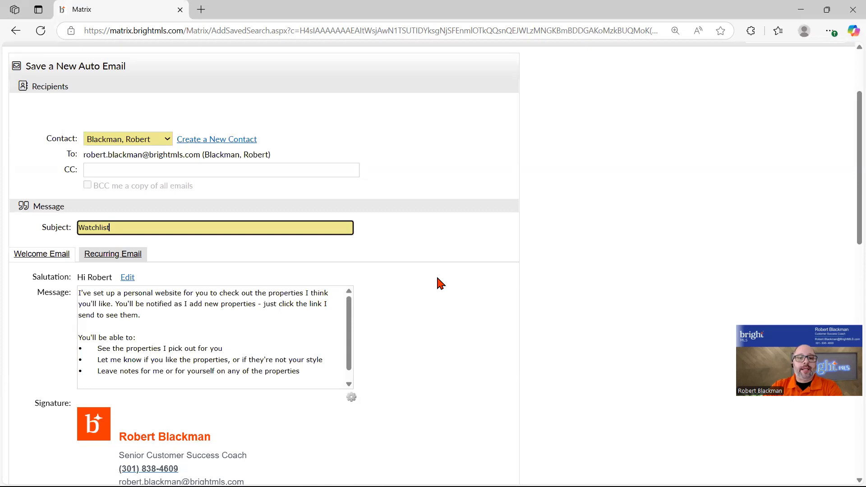
scroll(451, 279, down, 8)
scroll(368, 307, down, 6)
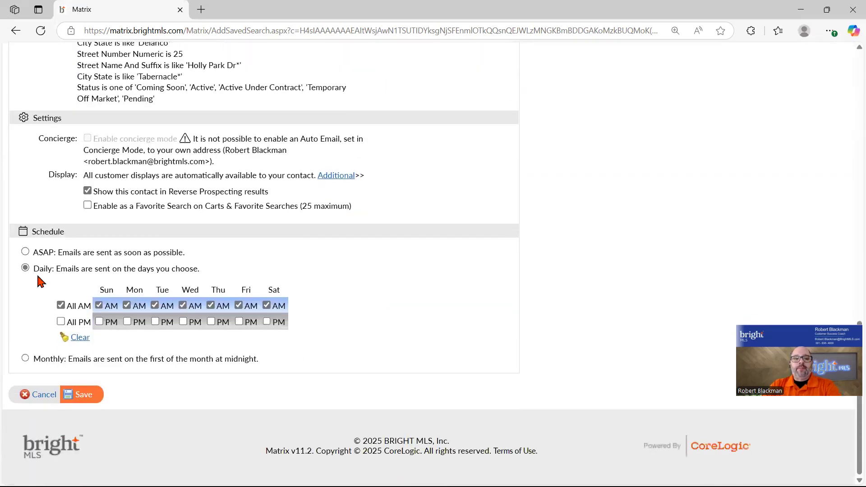
click(25, 251)
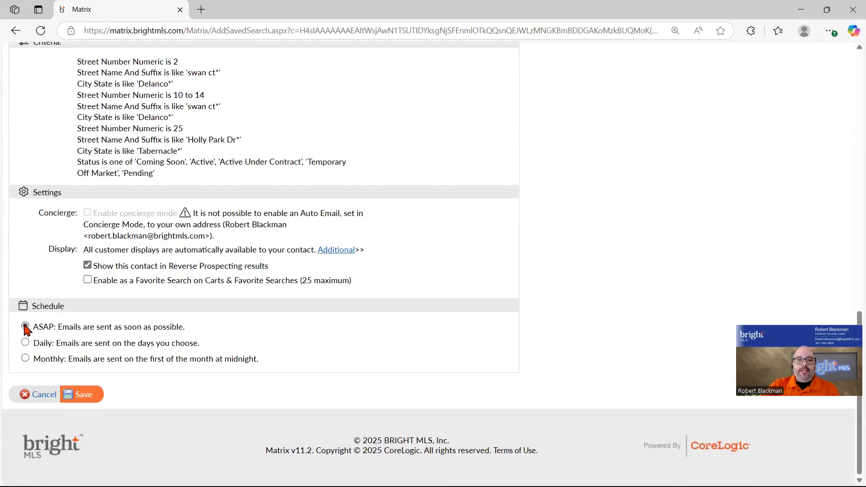
click(75, 395)
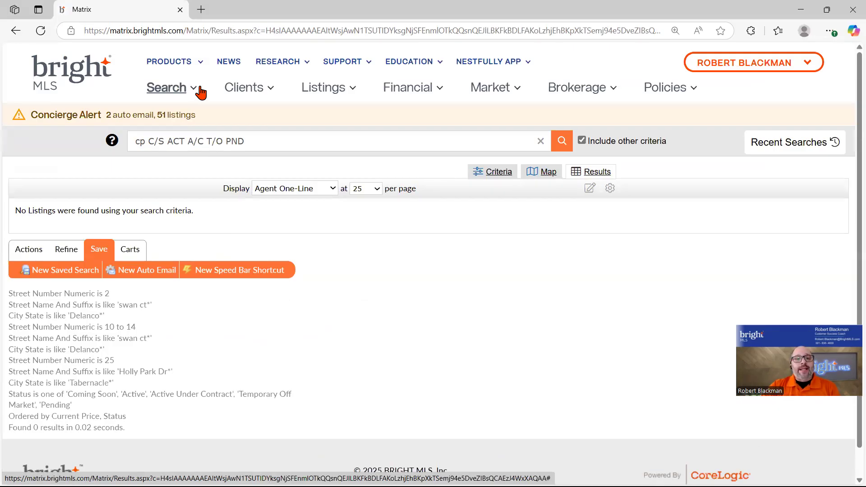
In Contacts, open the contact's Auto Email tab and the Watchlist's search criteria
click(266, 96)
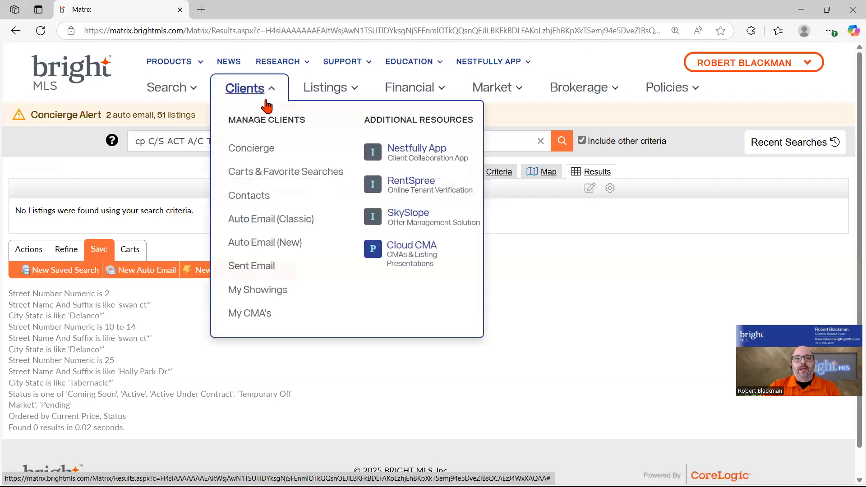
click(249, 198)
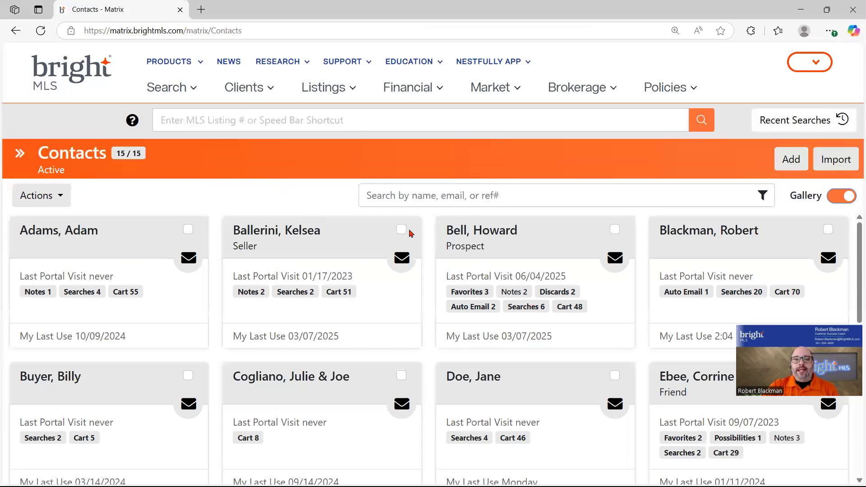
click(708, 237)
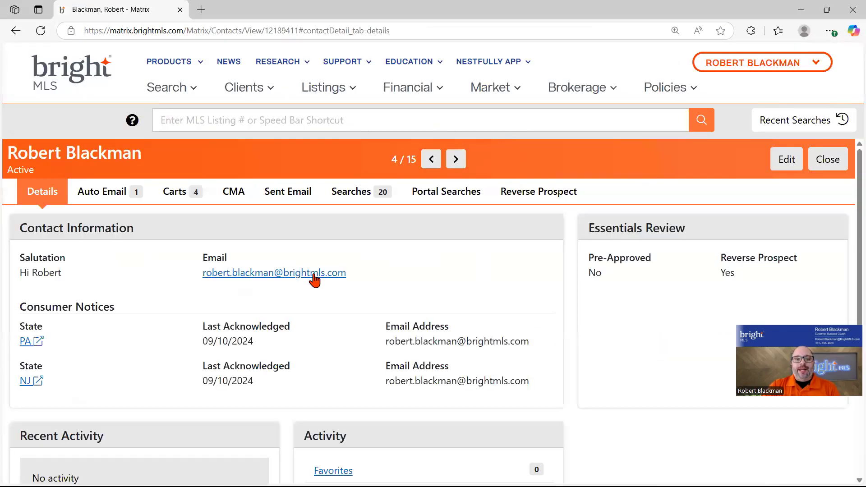
click(102, 196)
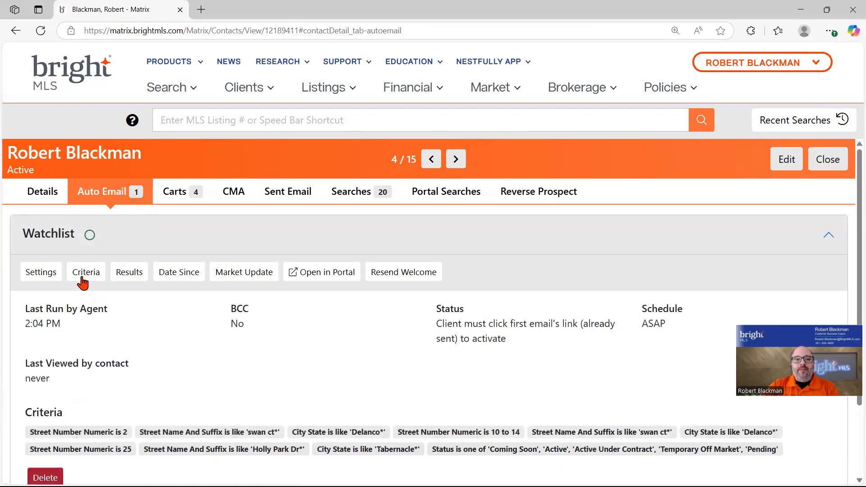
scroll(81, 257, down, 3)
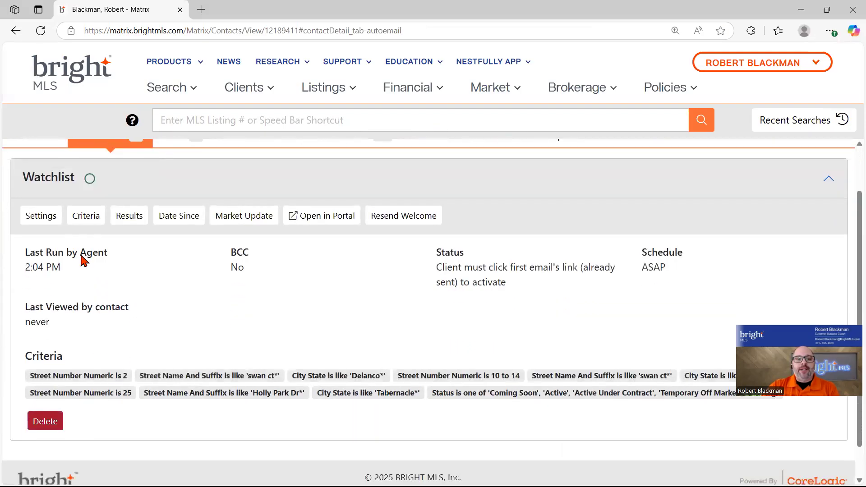
click(86, 219)
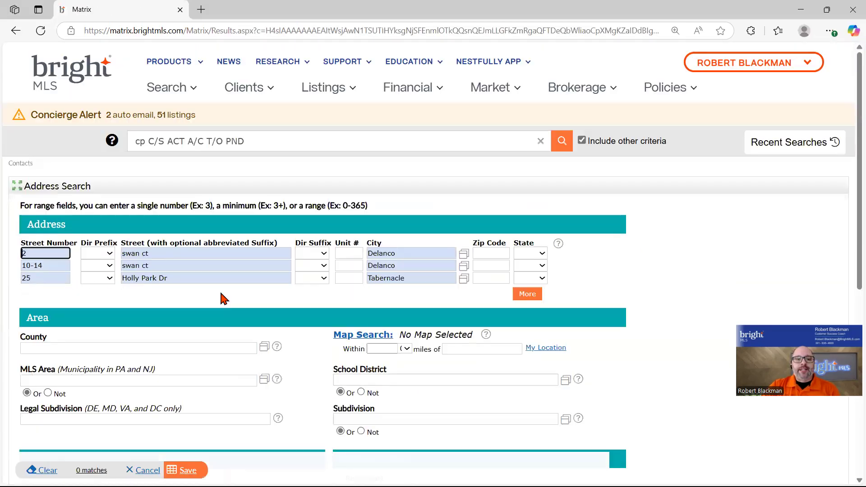
Add a fourth, empty address row to the Watchlist's address criteria
click(527, 294)
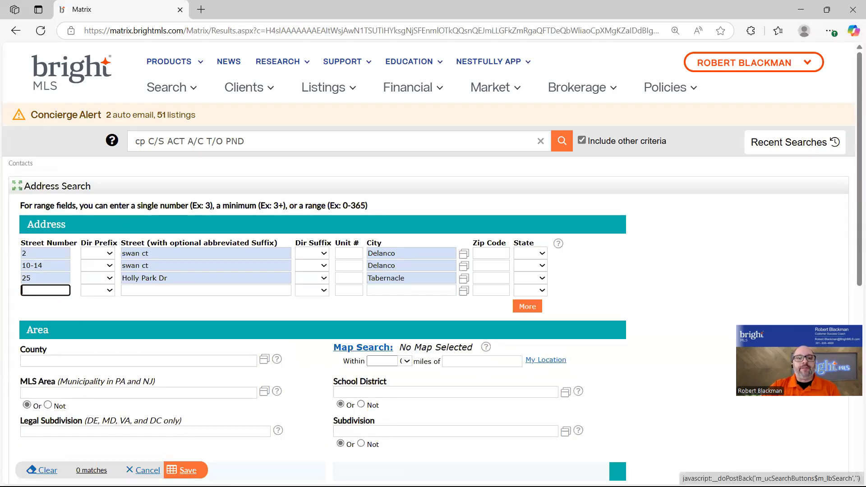
click(266, 91)
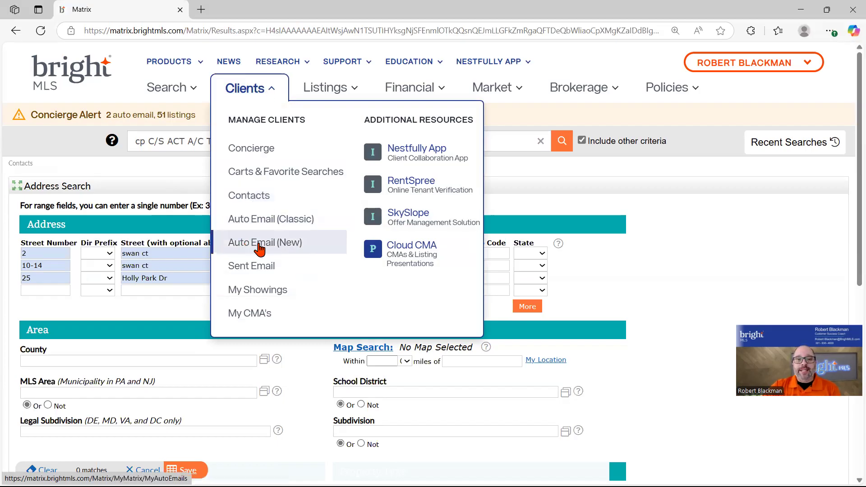
Reopen the Watchlist's criteria from the Auto Email (New) list by expanding its row
click(260, 246)
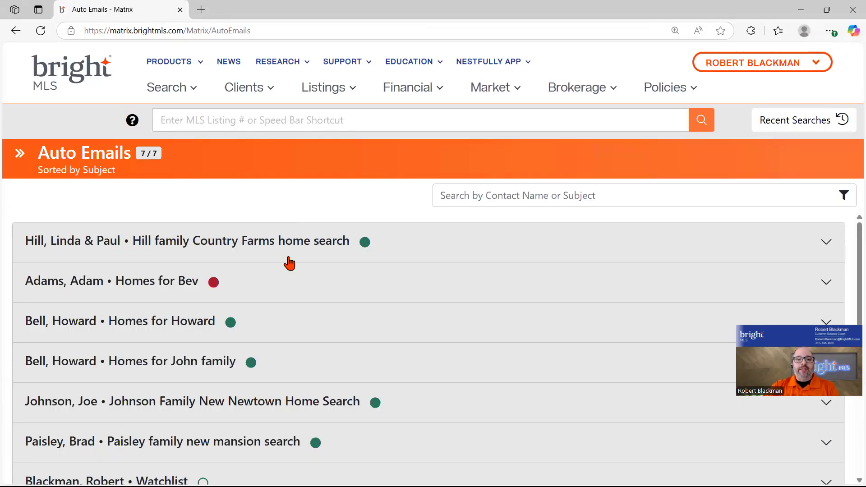
scroll(290, 264, down, 3)
scroll(321, 256, up, 1)
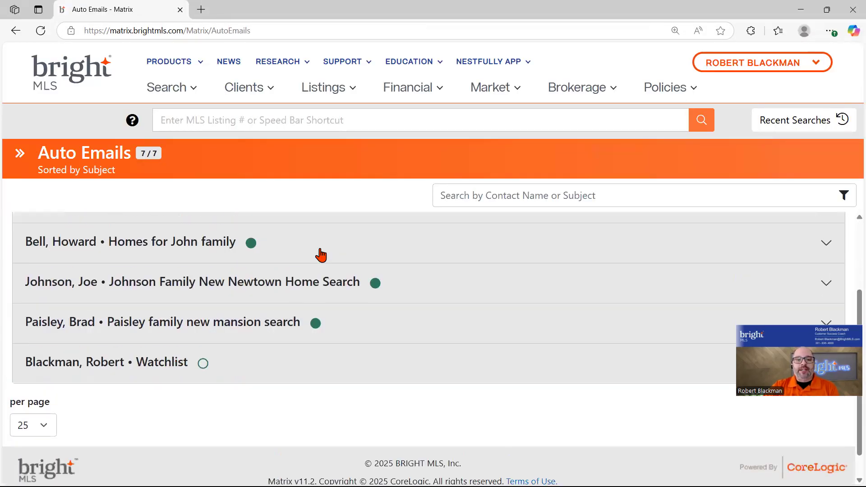
scroll(321, 256, up, 3)
scroll(331, 332, down, 3)
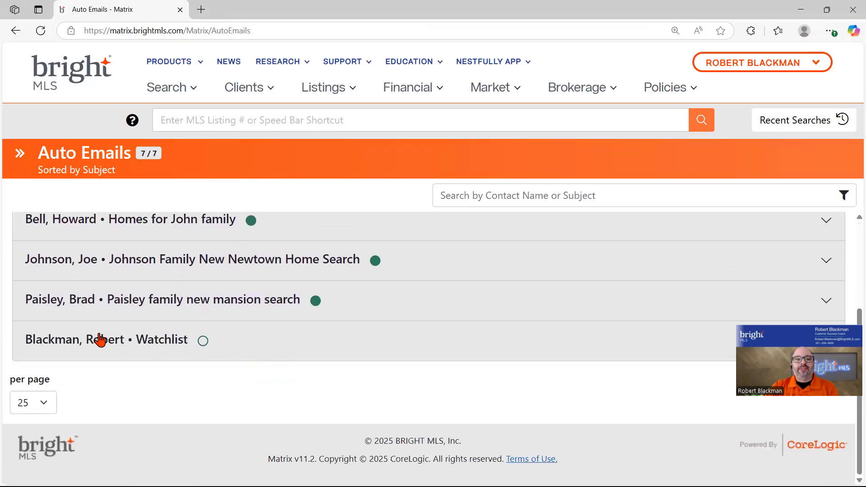
click(148, 346)
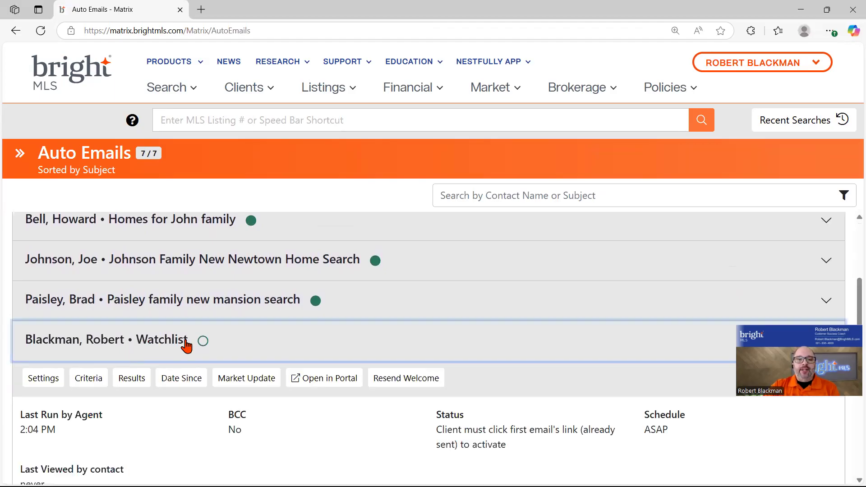
click(87, 382)
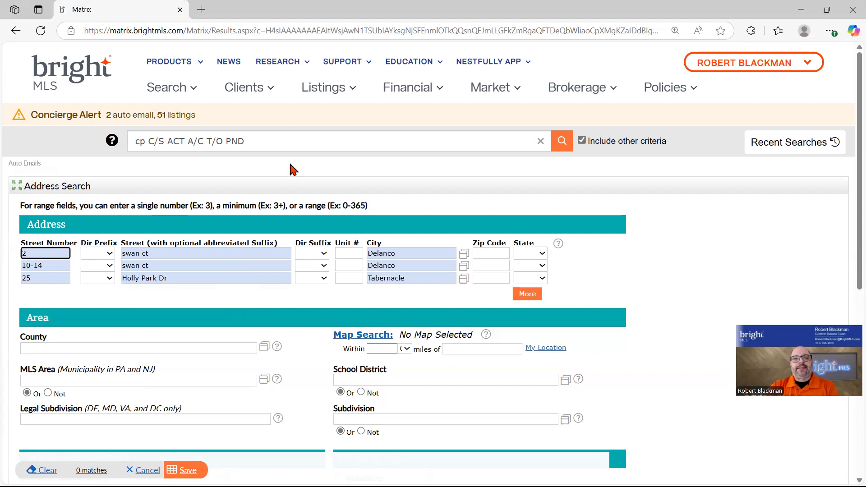
click(267, 91)
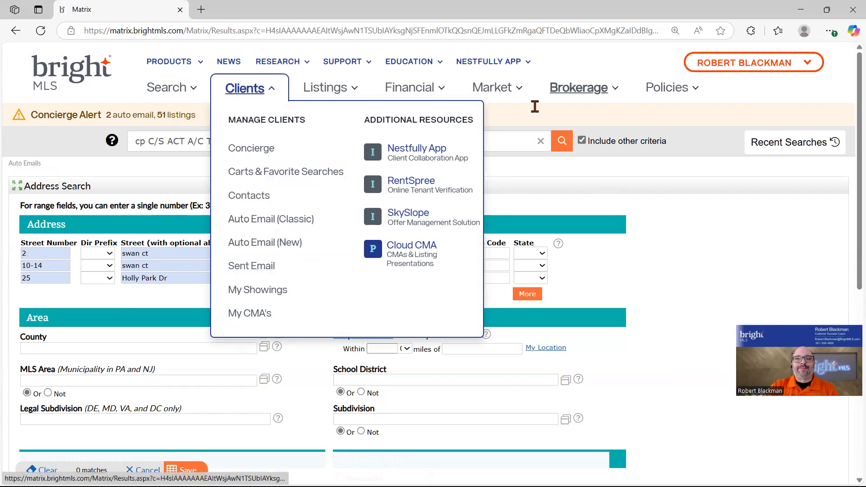
click(663, 58)
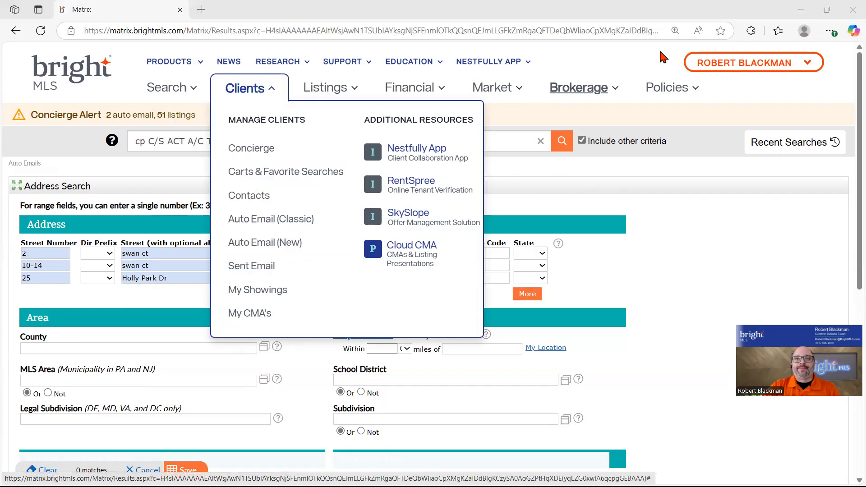